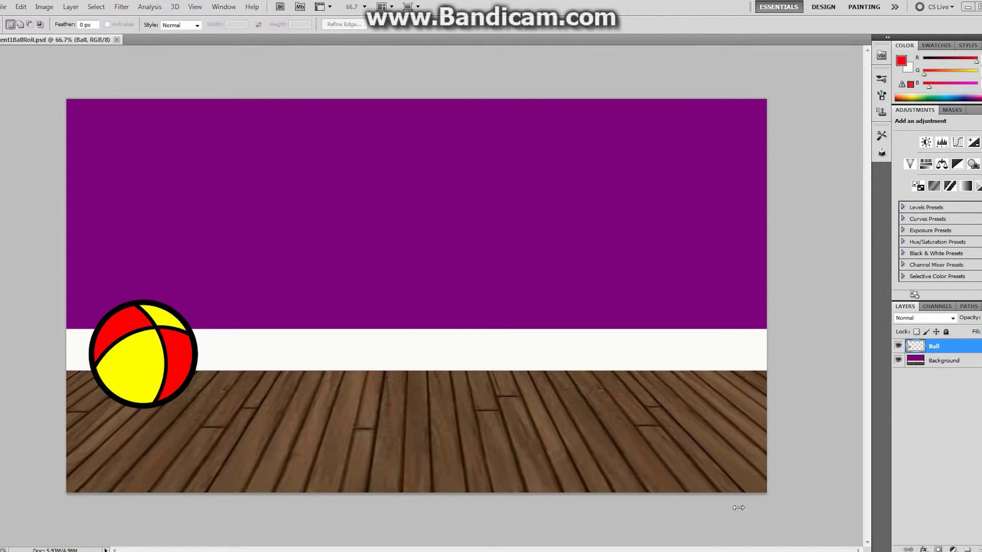
Hide and re-show the Ball layer so the ball reappears, then bring up the File menu
click(898, 346)
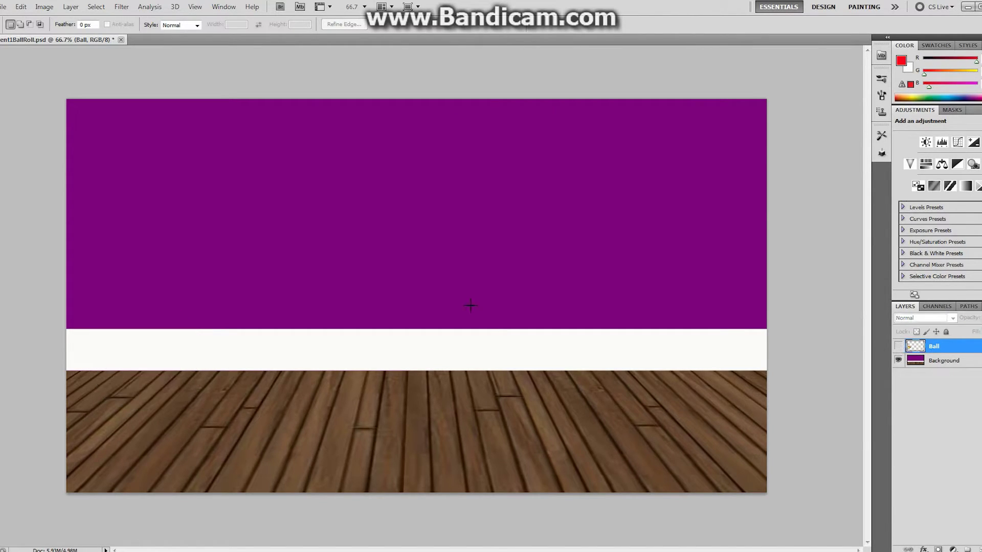
click(898, 346)
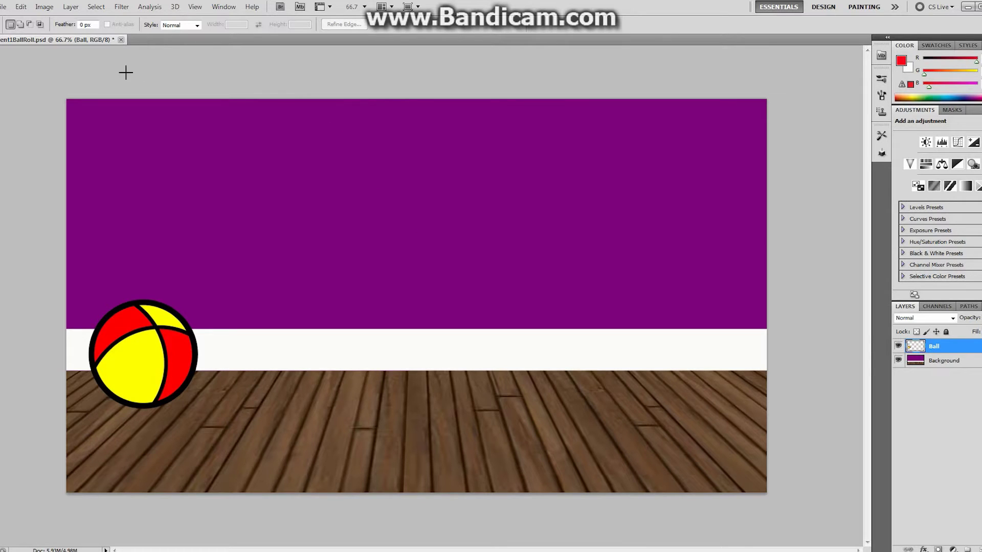
click(3, 7)
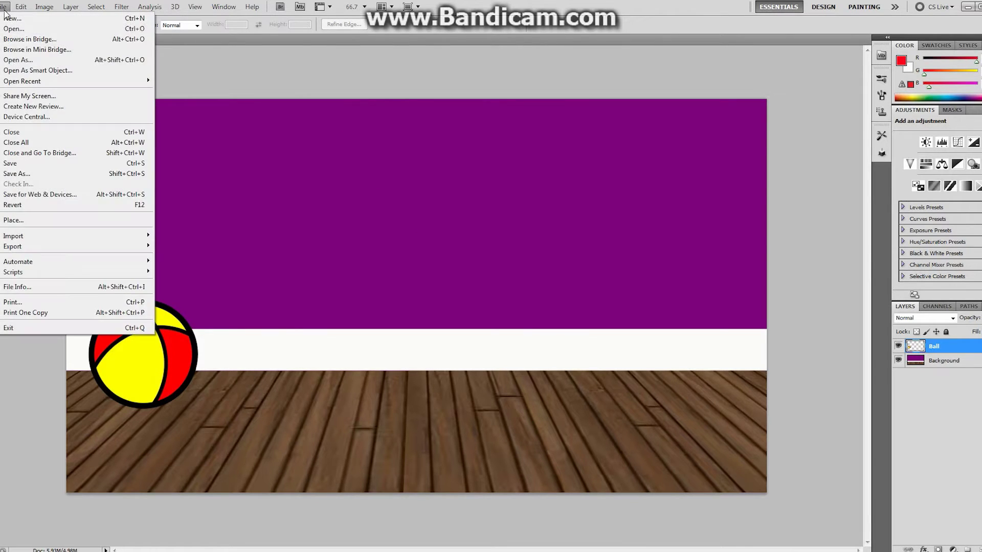
Run File > Scripts > Photoshop-LayersToPNG, move its dialog up, and focus the empty JSON path field
mouse_move(62, 272)
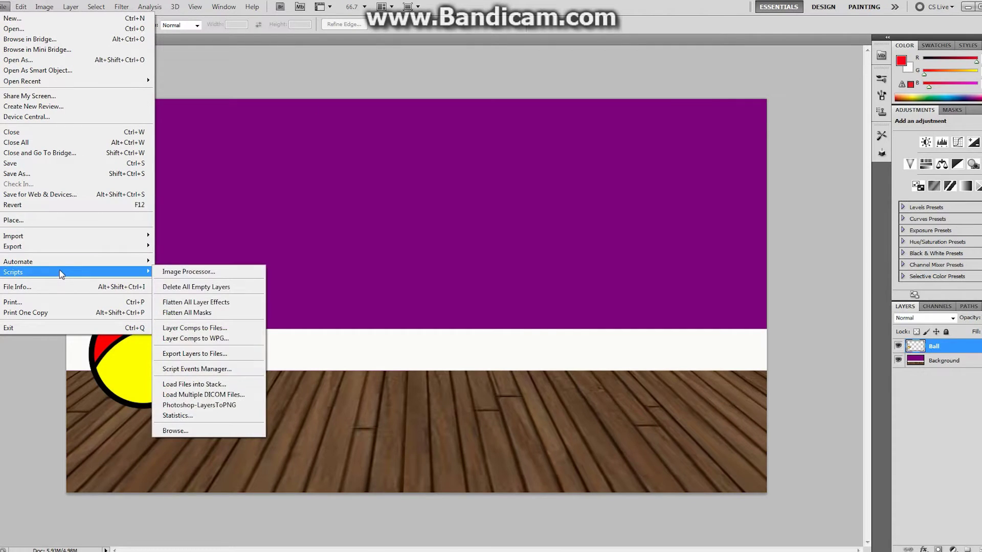
click(226, 407)
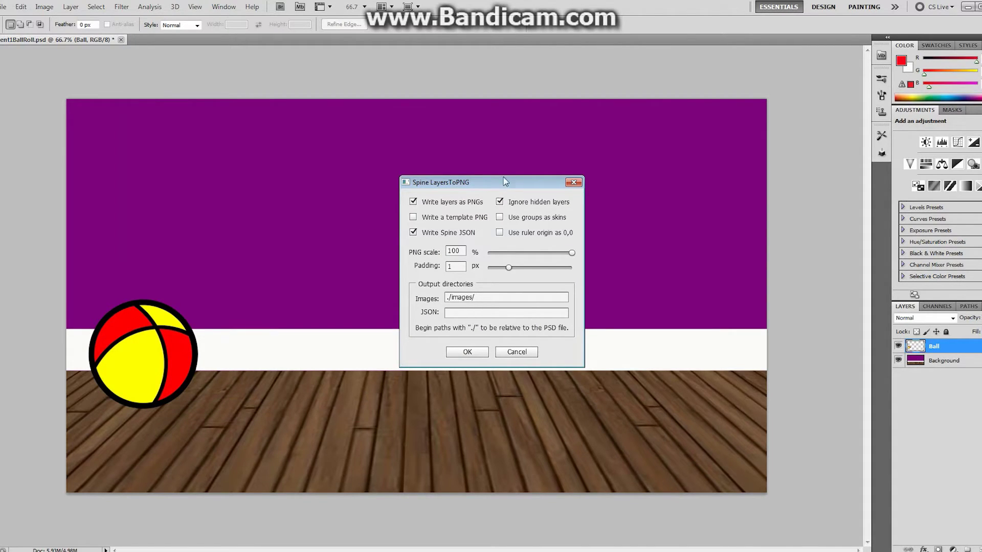
drag(505, 180, 552, 71)
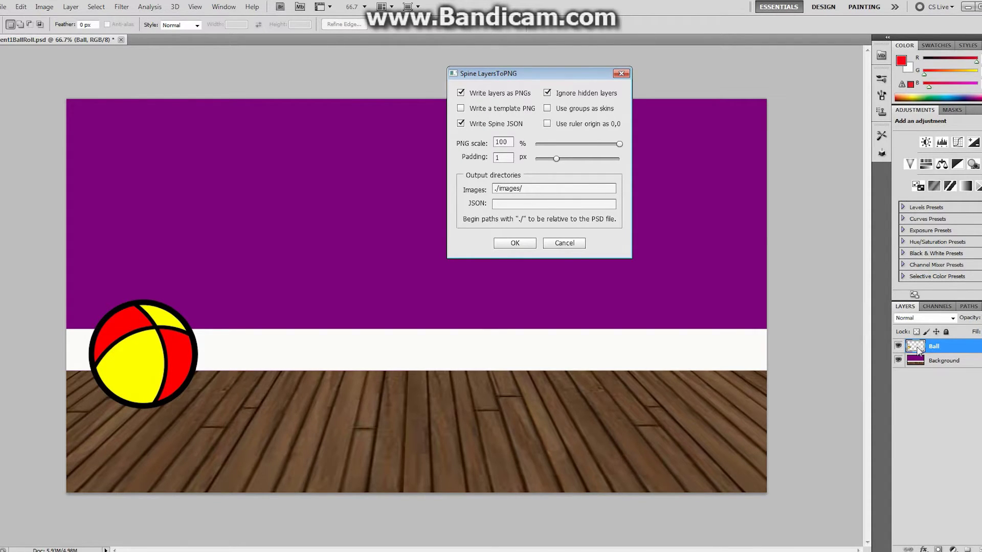
click(517, 204)
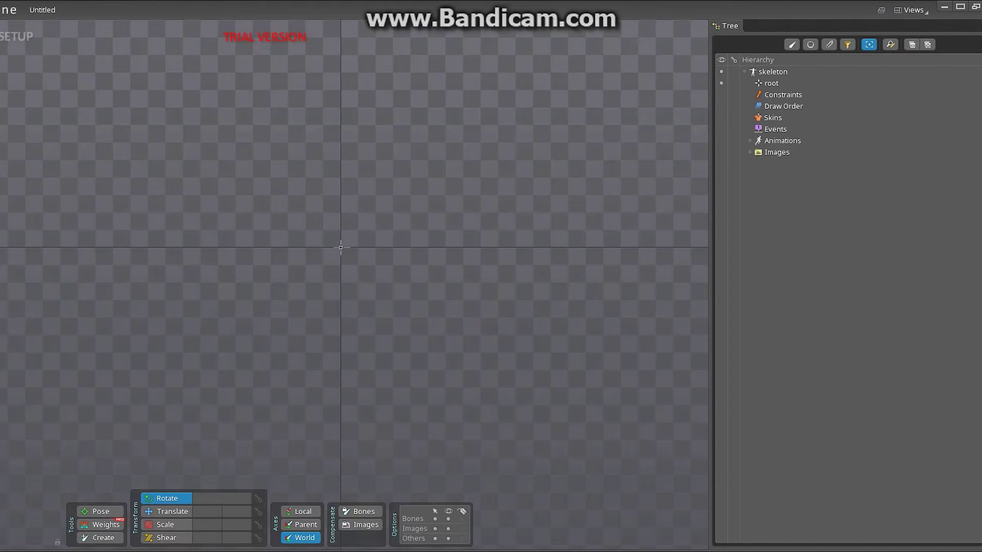
Import Assignment1BallRoll.json through Import Data as a new Spine project
click(4, 10)
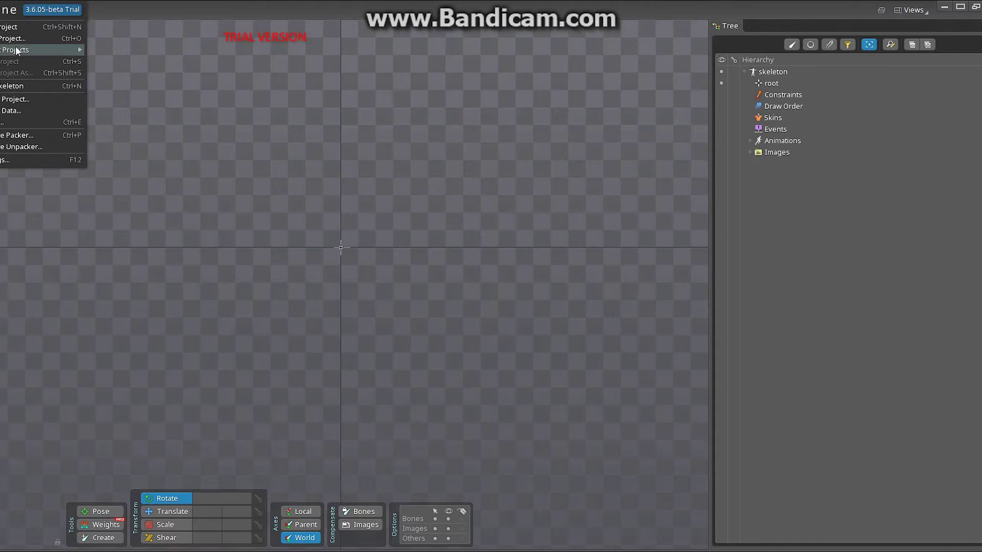
mouse_move(16, 51)
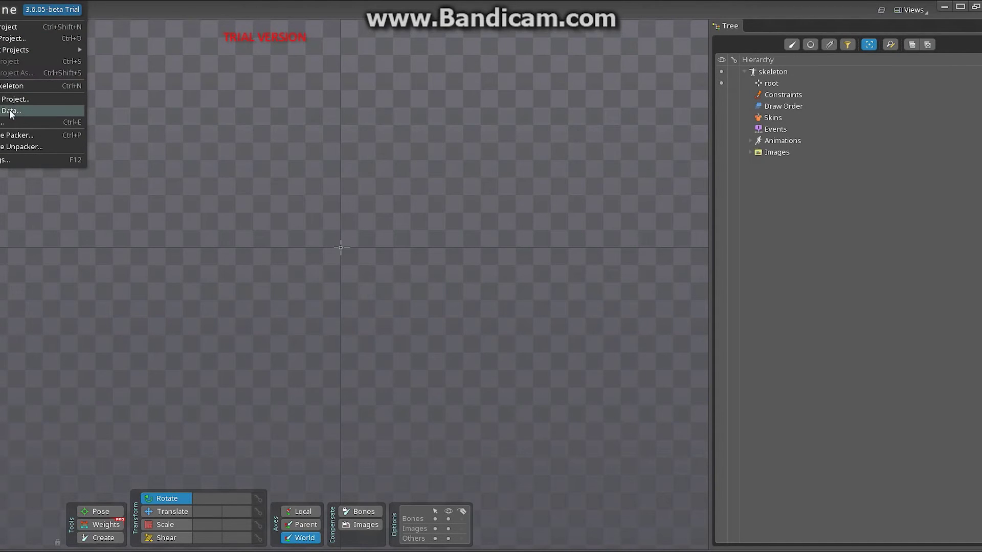
click(10, 110)
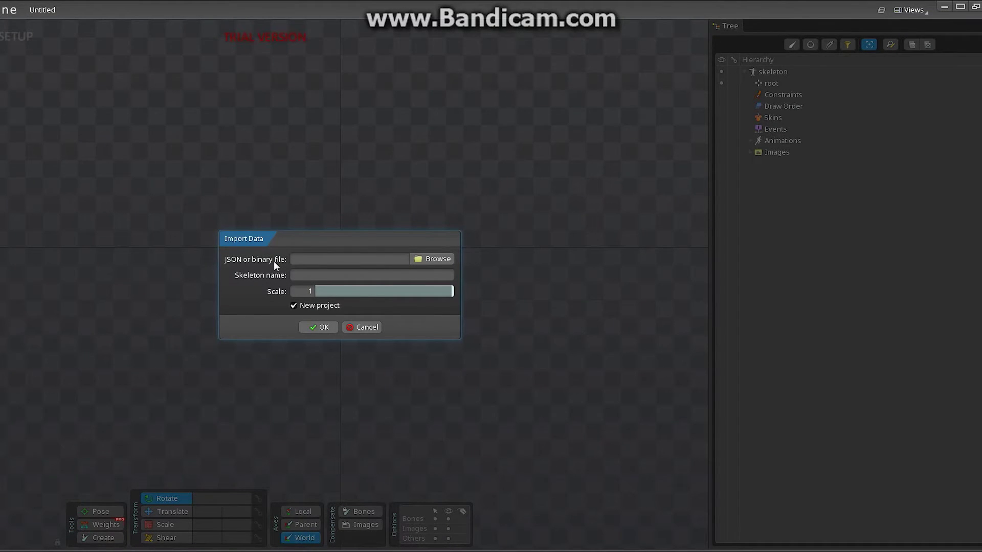
click(439, 261)
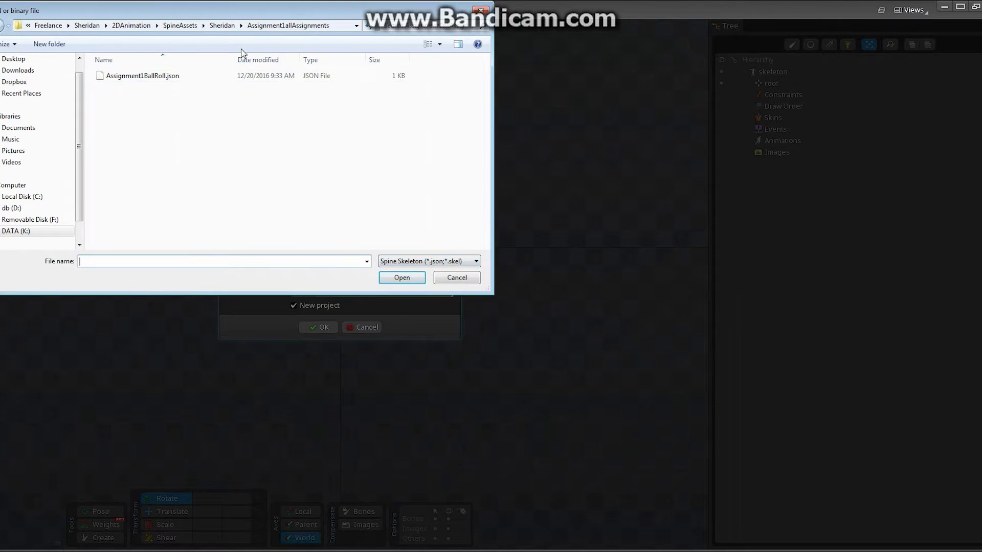
double_click(121, 78)
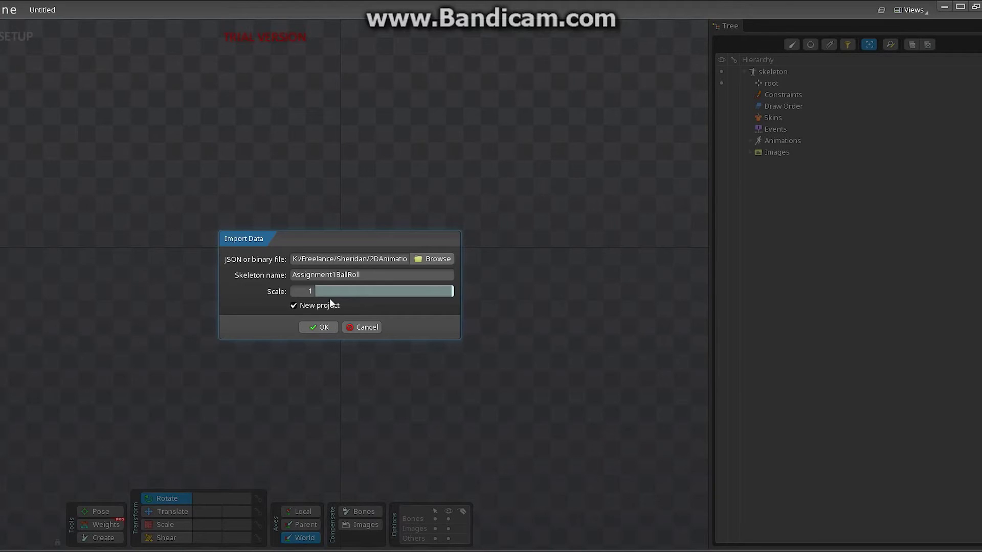
click(324, 329)
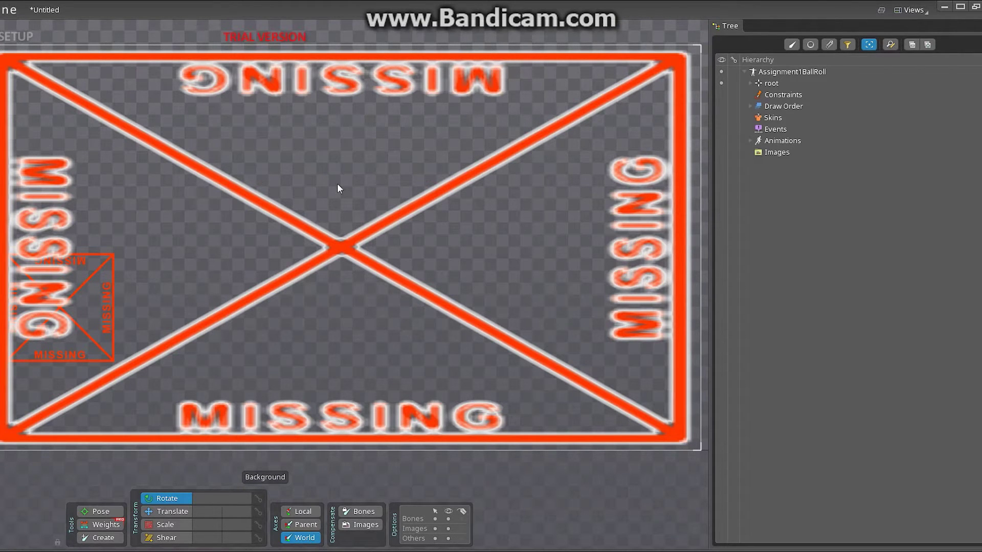
Set the project's Images path to the Sheridan > Assignment1 > images folder
click(782, 153)
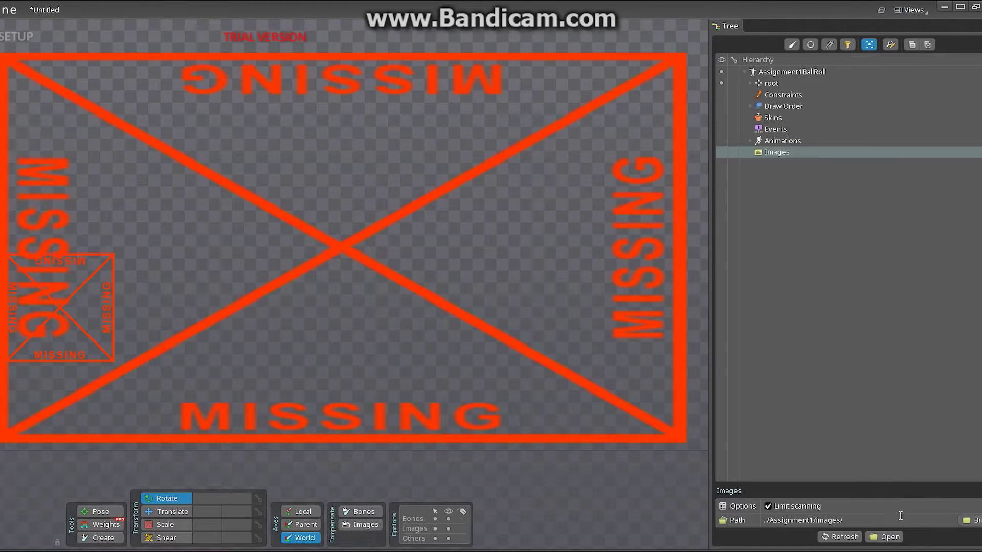
click(971, 520)
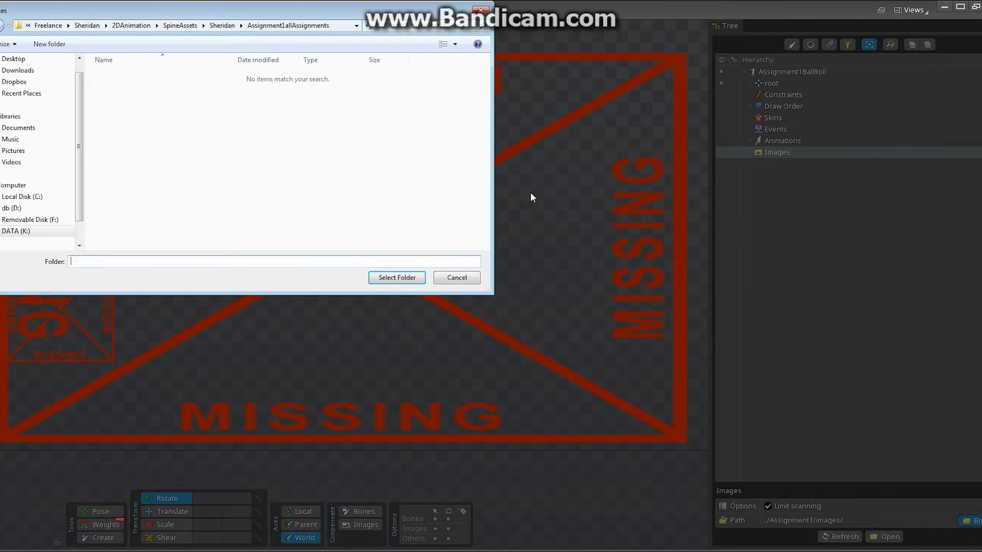
drag(265, 16, 443, 129)
click(401, 139)
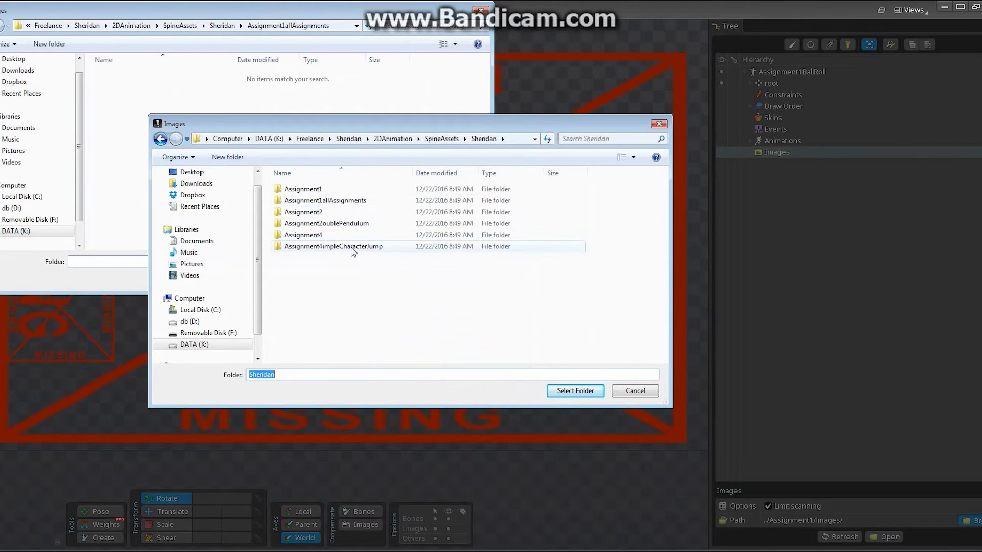
double_click(301, 190)
click(301, 190)
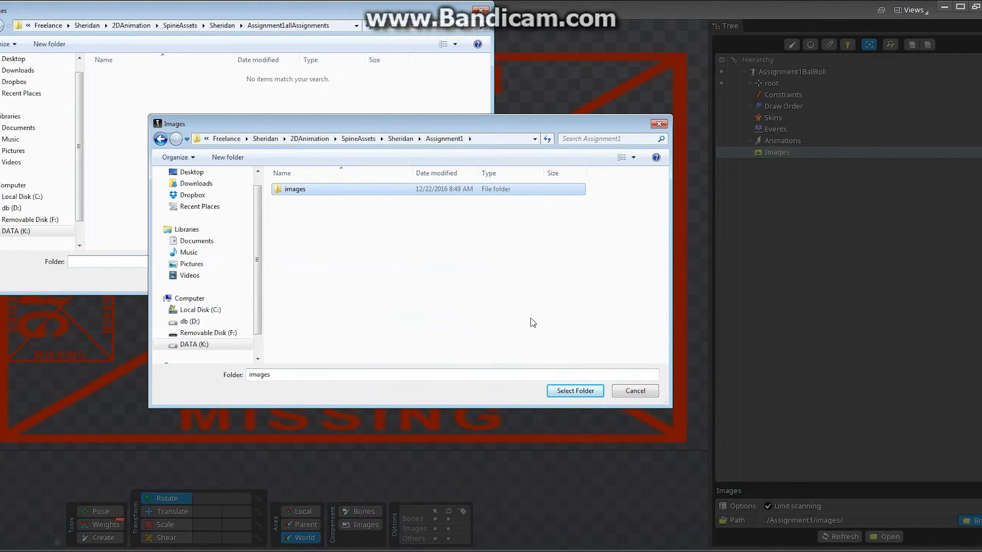
click(575, 391)
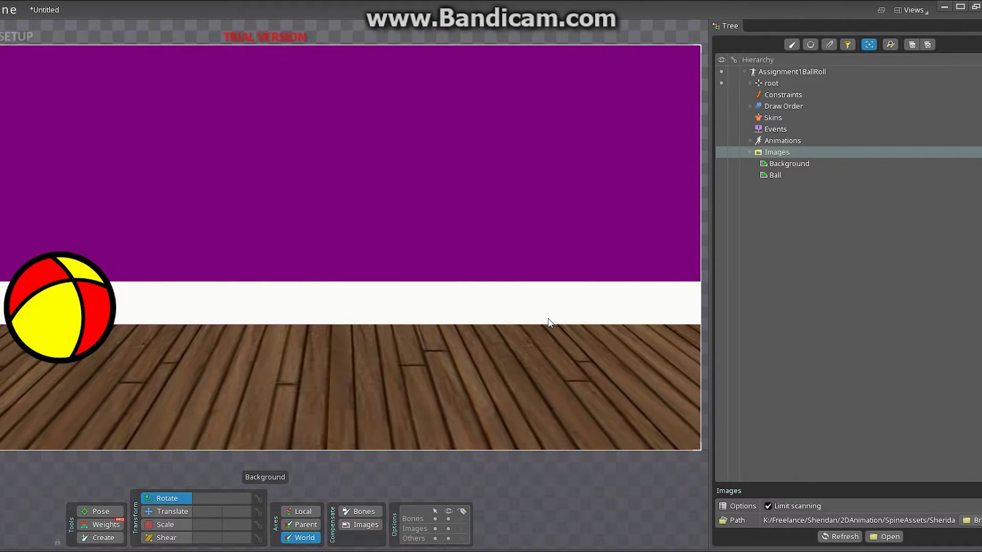
scroll(347, 228, down, 3)
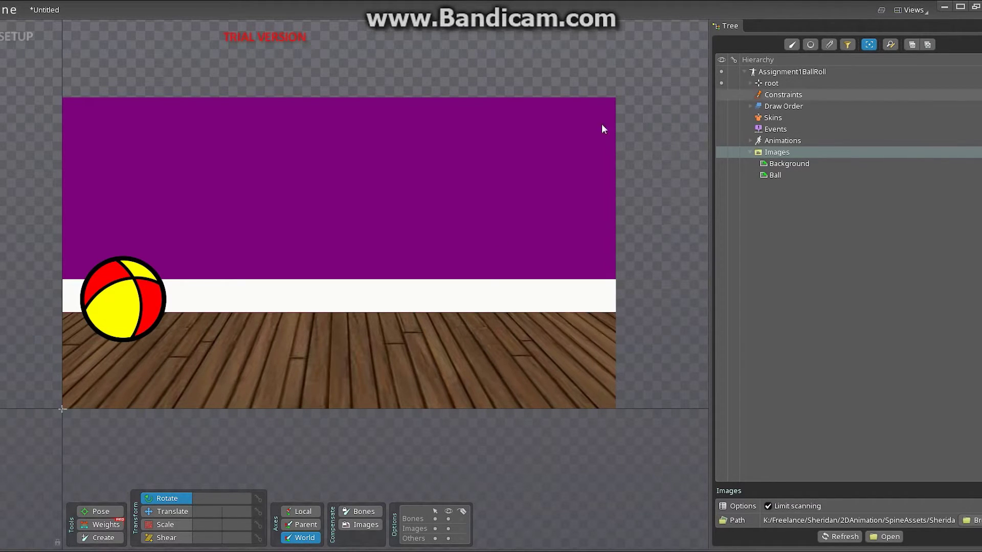
Test-rotate the background (undone) and the ball, then switch to Animate mode
click(127, 308)
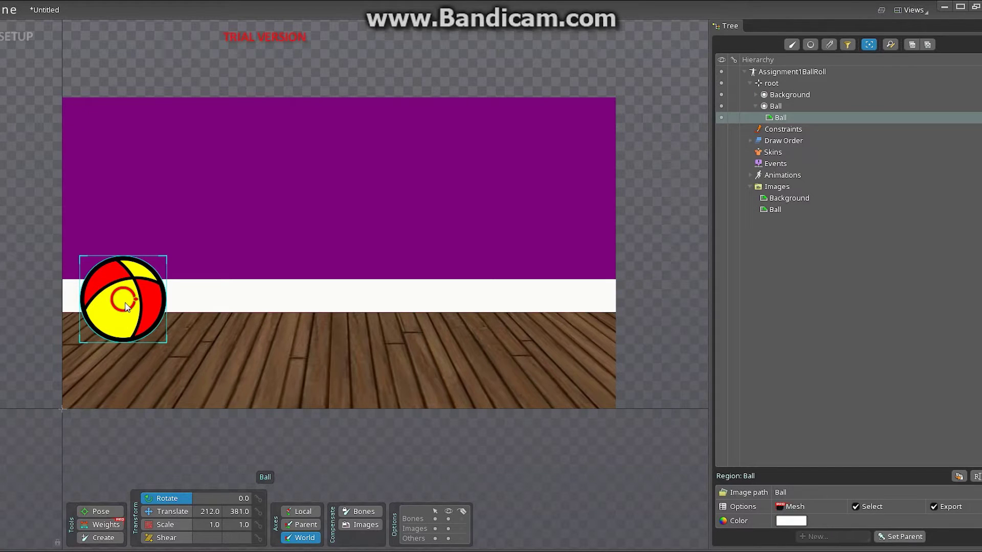
drag(215, 283, 216, 297)
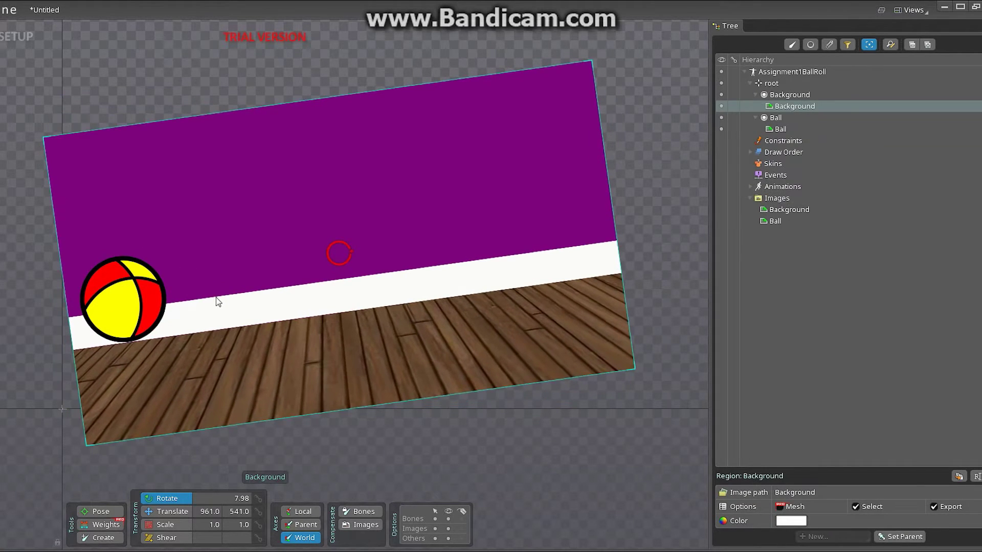
key(ctrl+z)
click(138, 295)
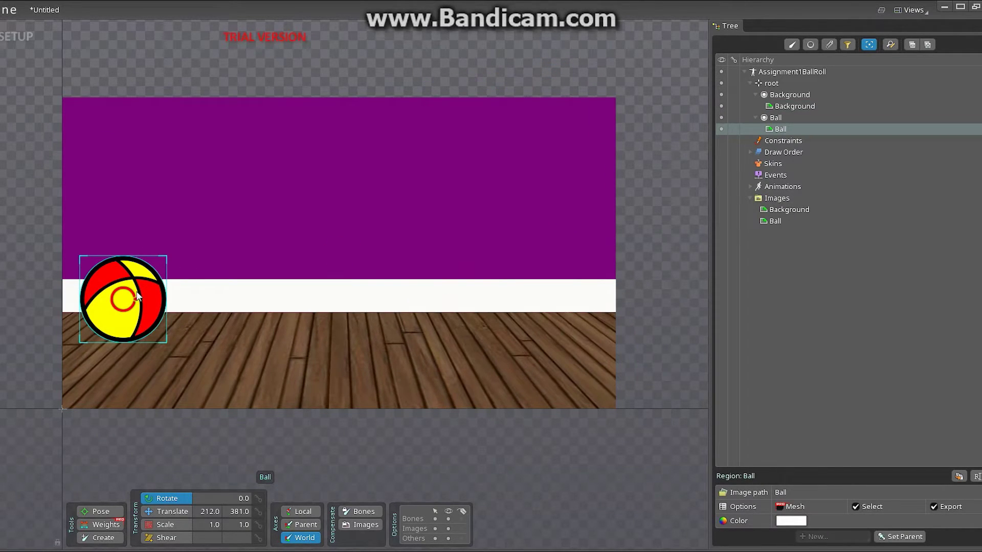
mouse_move(139, 296)
mouse_down()
mouse_move(131, 282)
mouse_move(140, 297)
mouse_up()
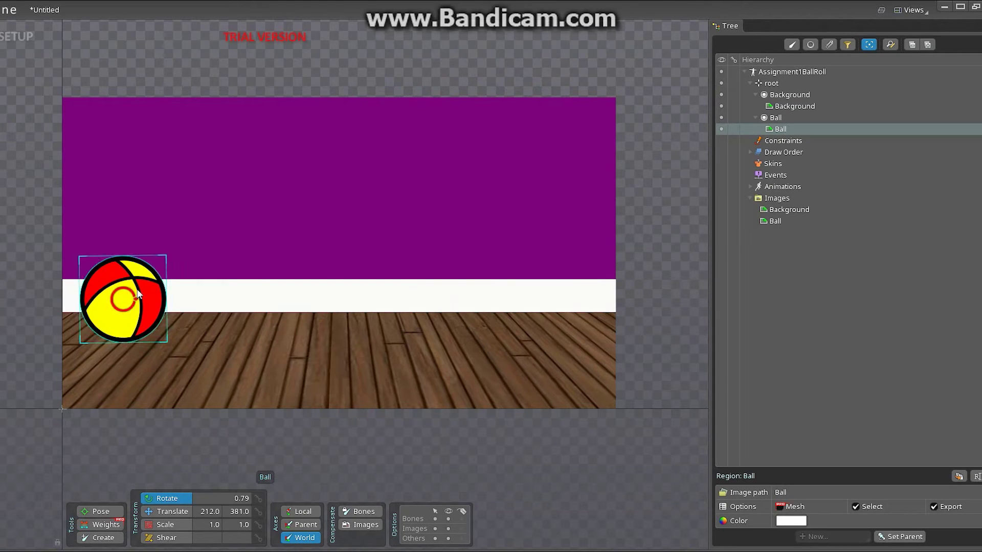
click(15, 36)
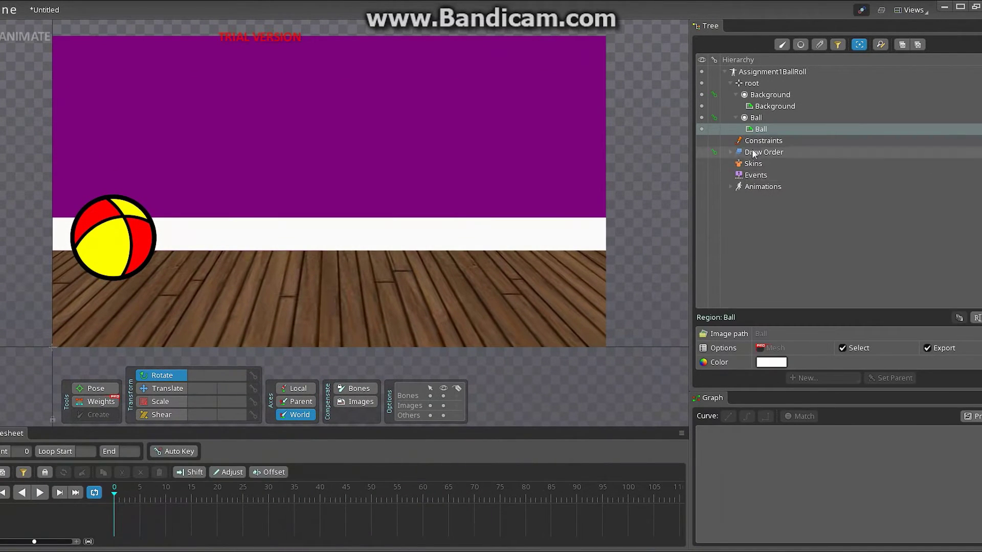
Deselect the ball and switch Spine from Animate back to Setup mode
click(763, 131)
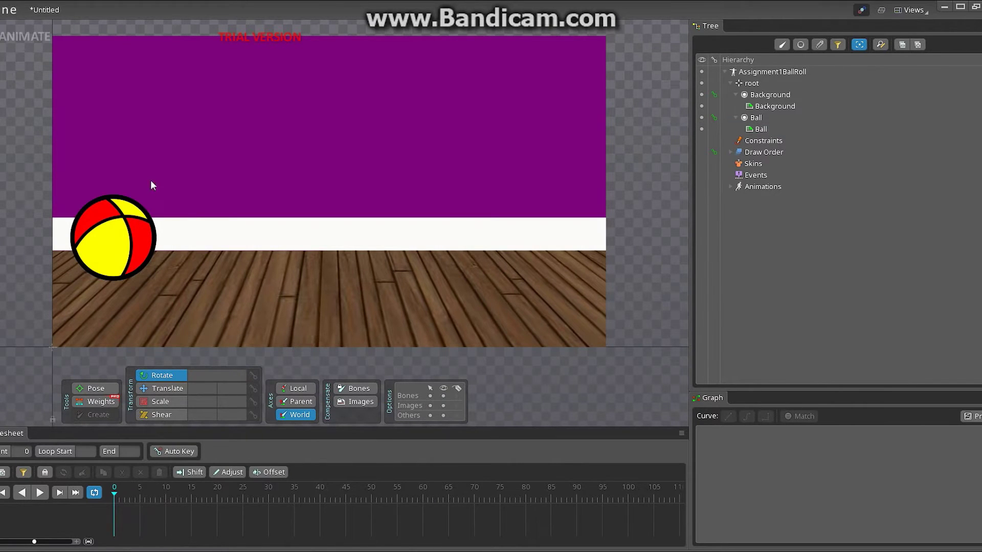
click(10, 9)
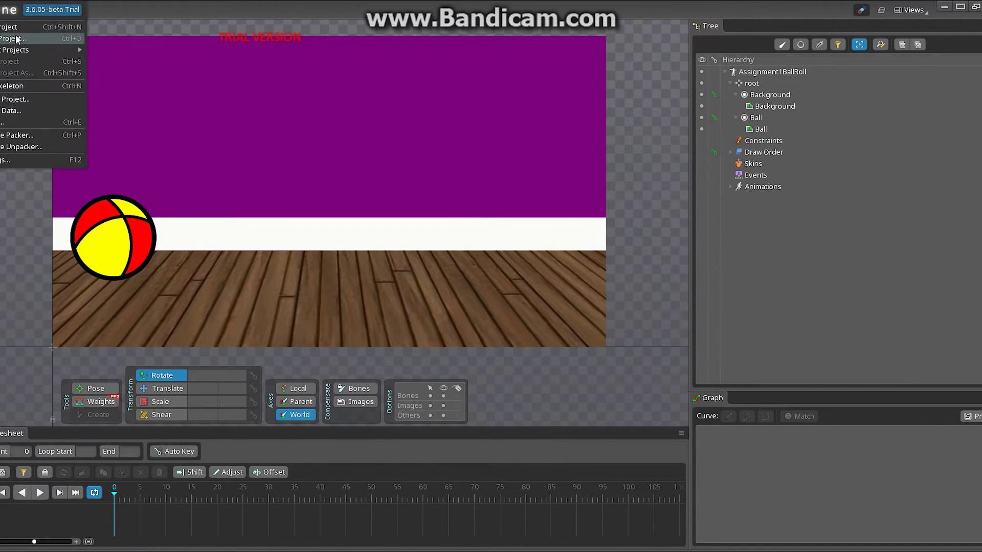
click(164, 31)
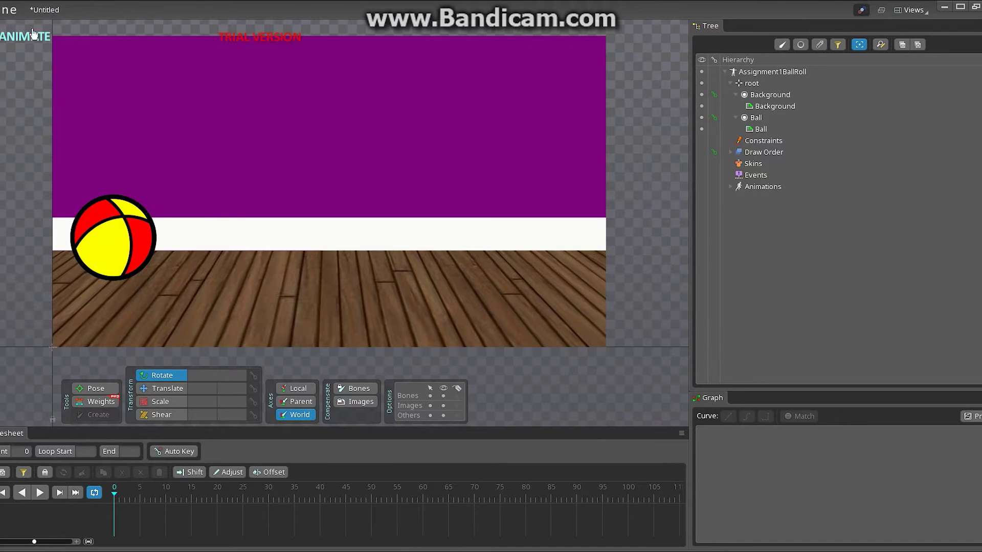
click(8, 41)
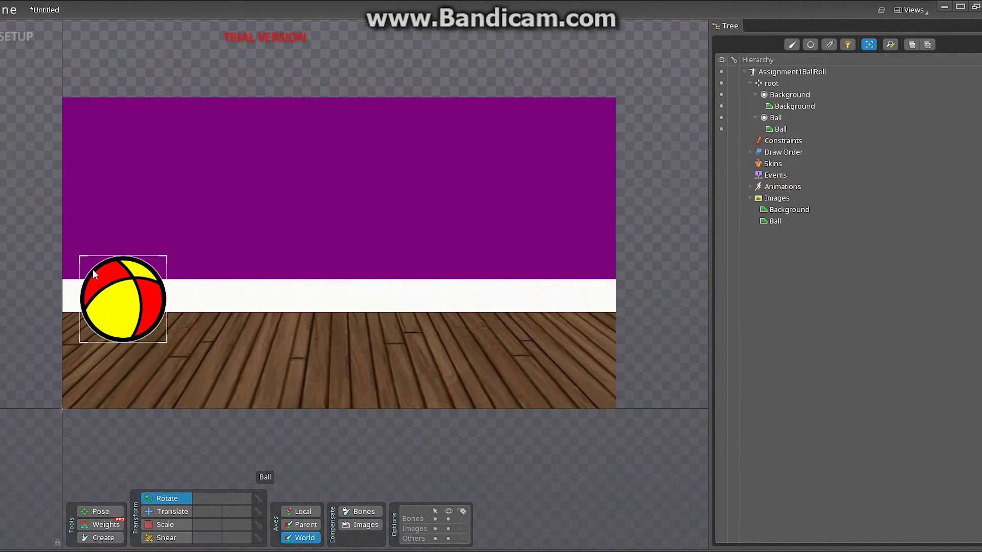
Select the Background slot and Ball attachment, then activate the Create bone tool
click(789, 96)
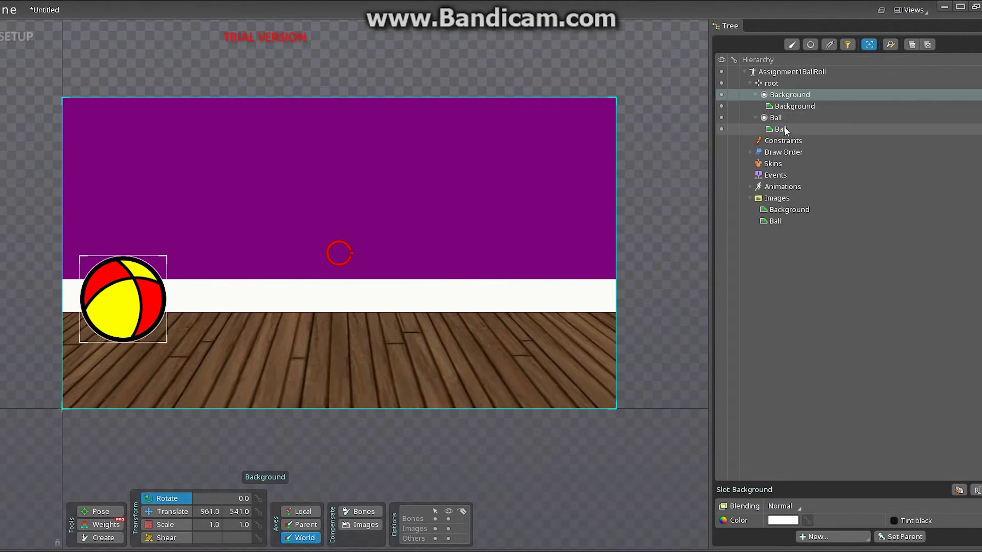
click(781, 129)
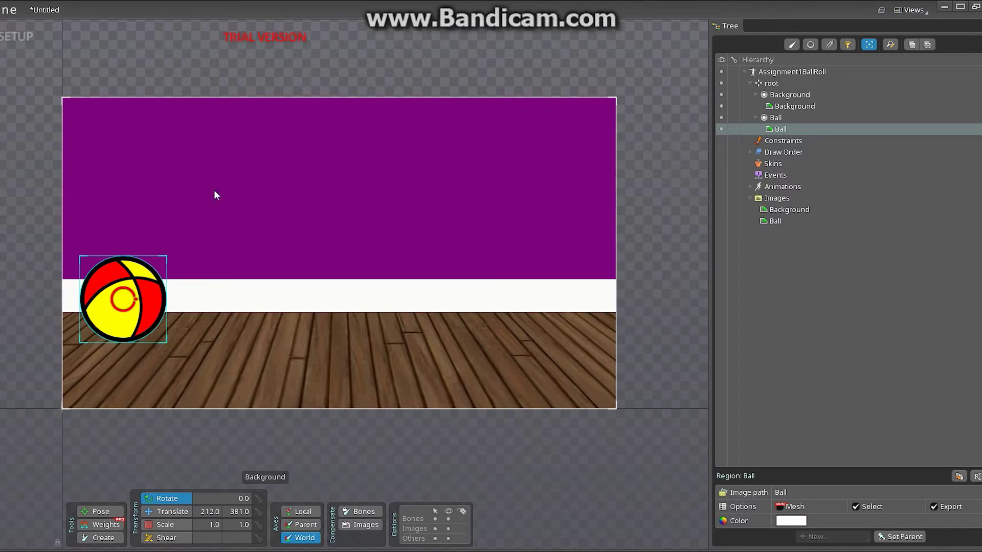
click(98, 538)
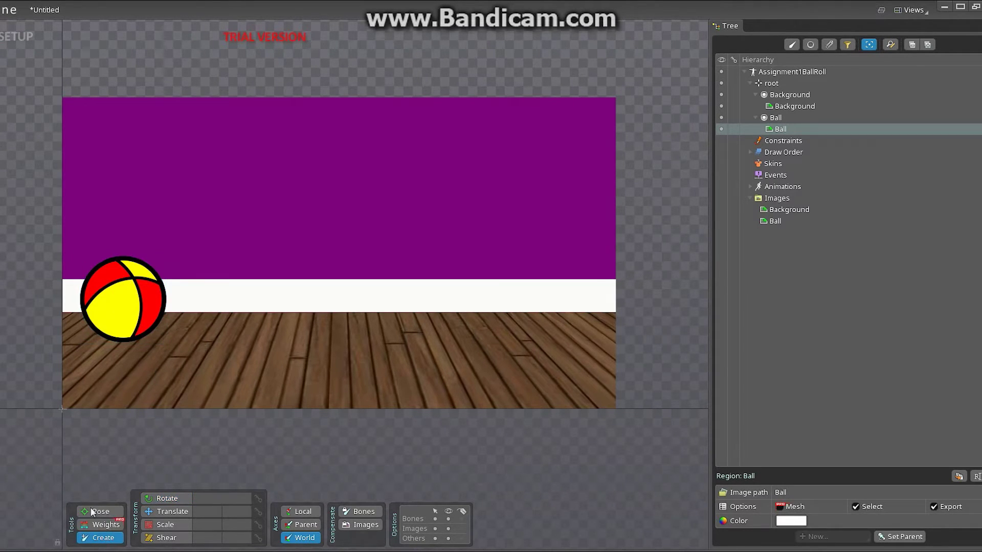
Create a bone at the ball's centre (216, 381.4) and select the Ball slot
click(124, 299)
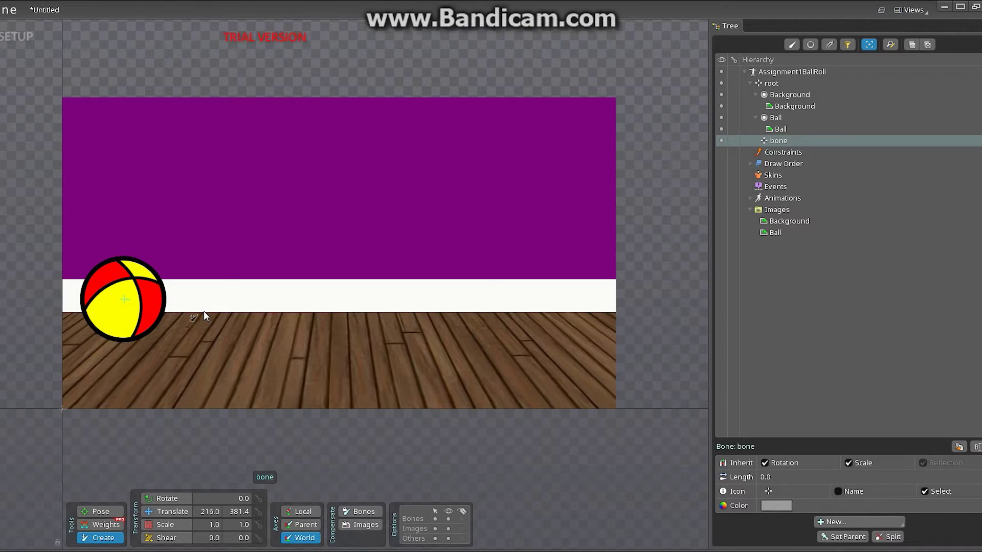
click(777, 117)
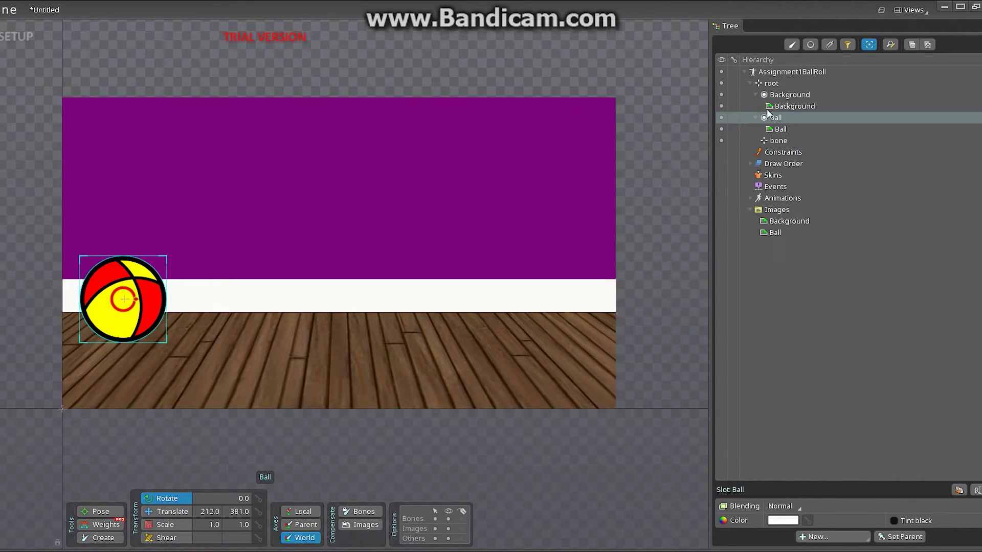
Rename the new bone from 'bone' to 'ballCoG' in the tree
double_click(778, 142)
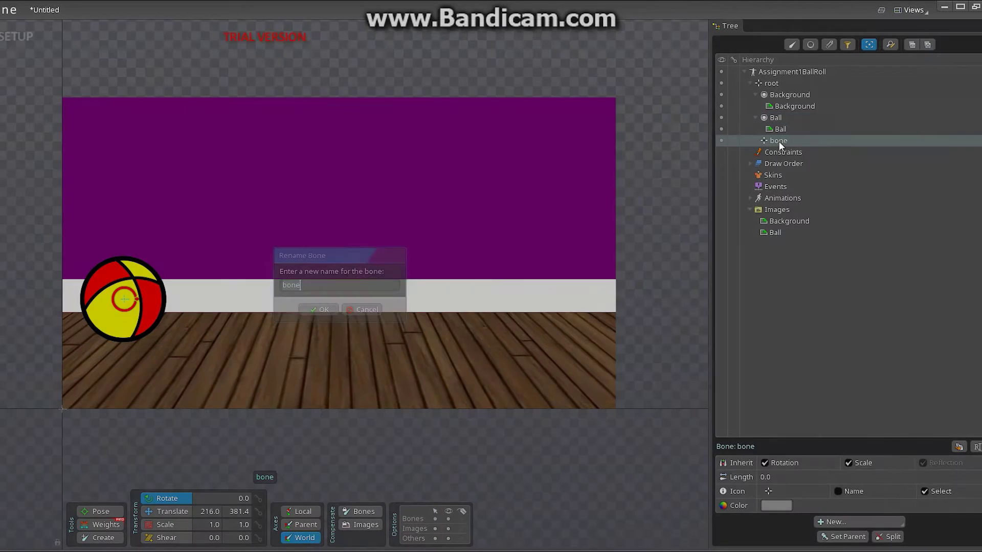
key(BackSpace)
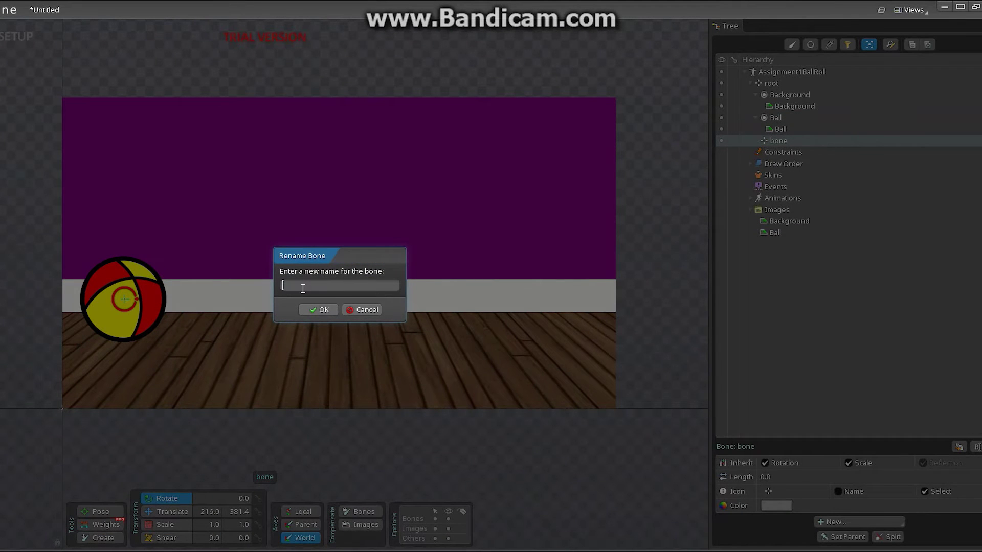
text(ballCoG)
key(Return)
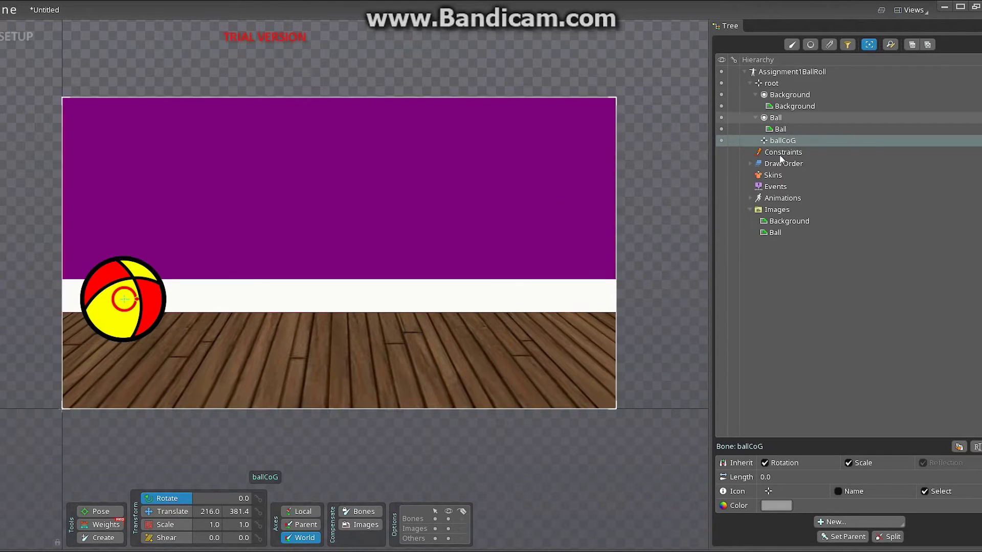
Drag the Ball slot under the ballCoG bone in the tree
click(775, 119)
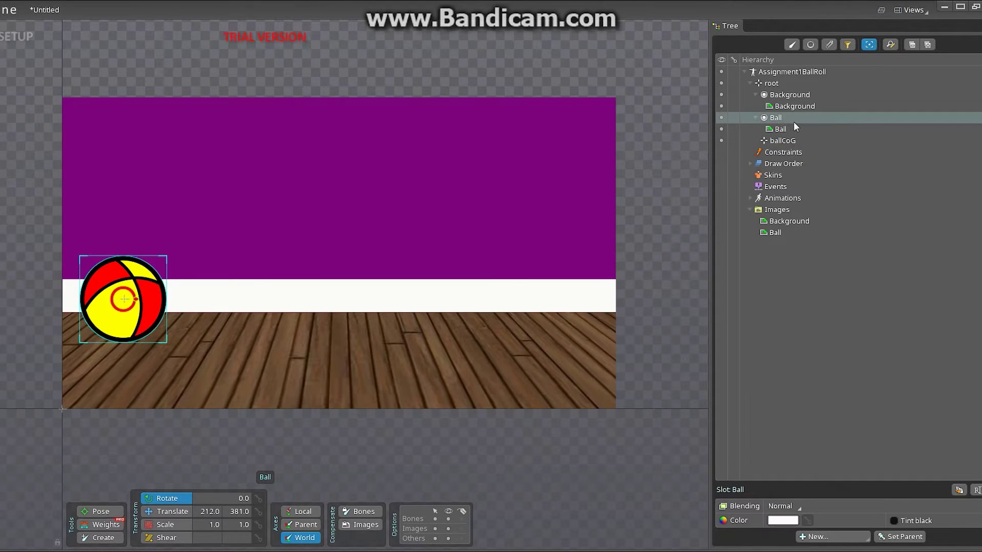
mouse_move(775, 119)
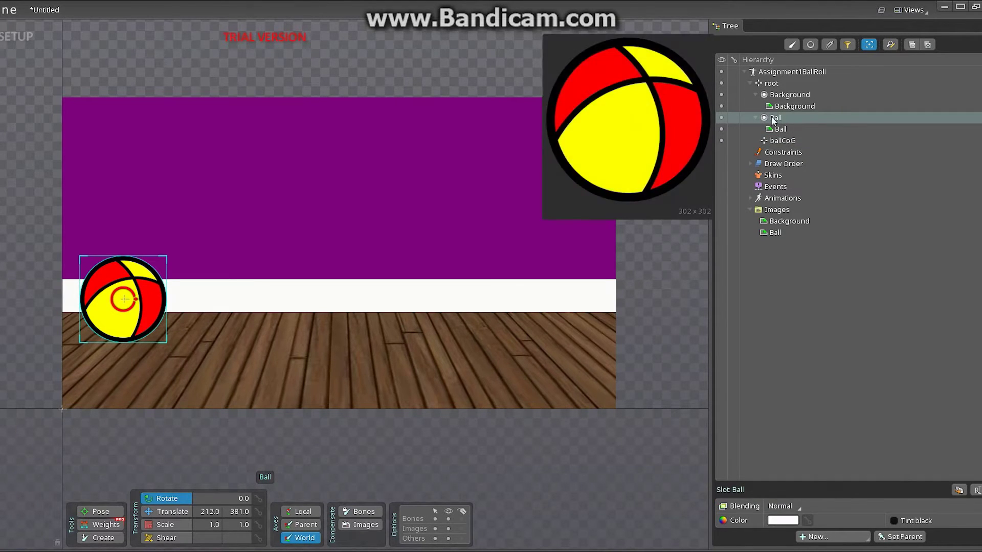
drag(775, 119, 775, 143)
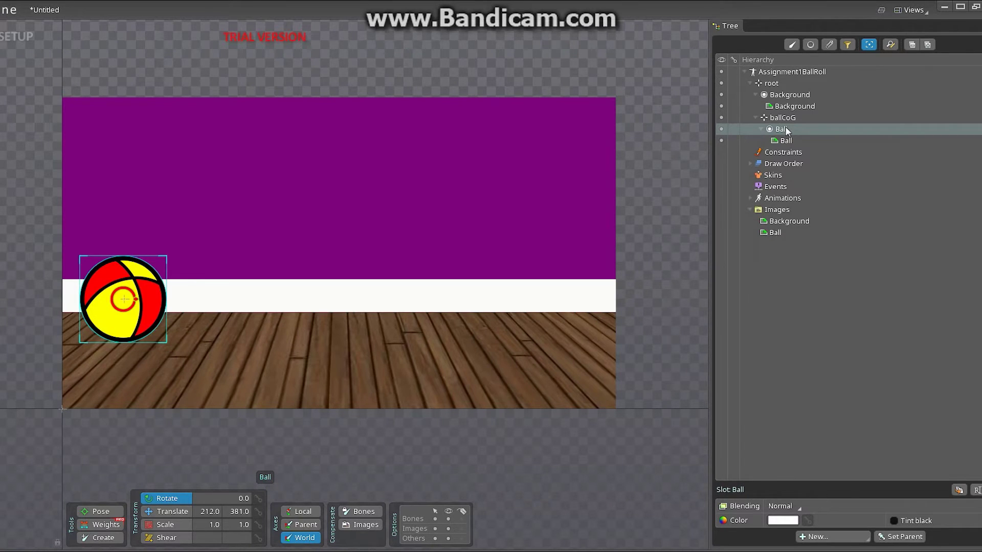
Dismiss the settings dialog opened by F12 and switch to Animate mode
mouse_move(785, 127)
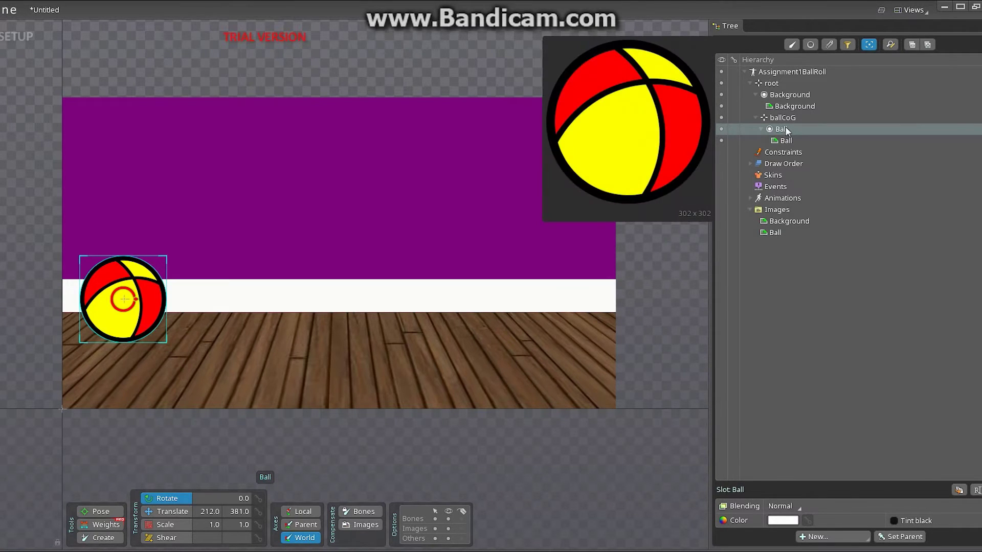
key(F12)
click(490, 396)
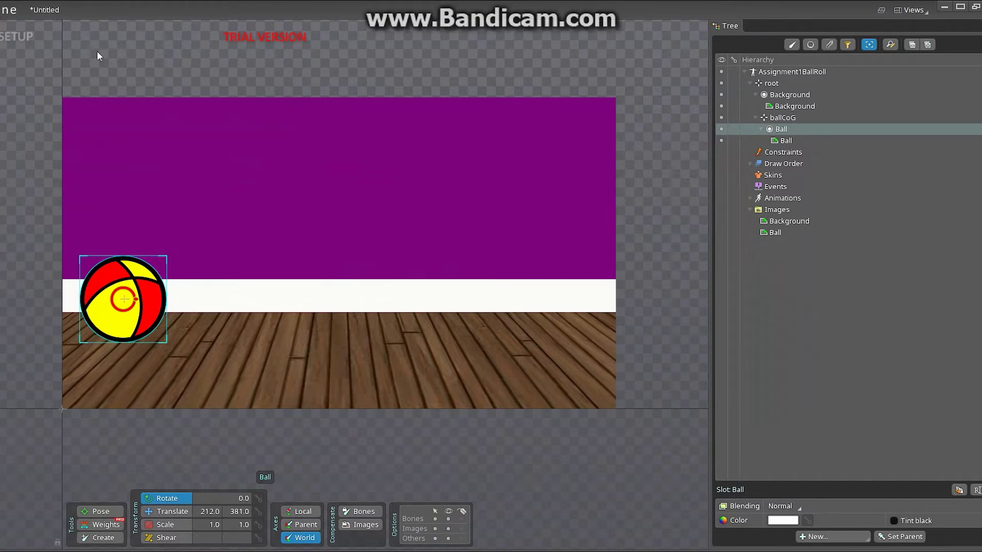
click(17, 40)
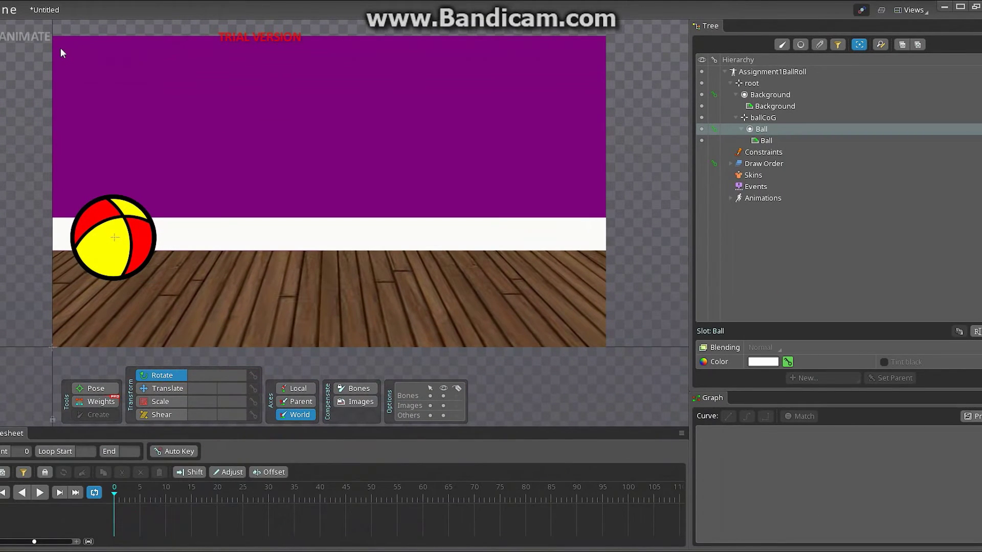
Zoom out around the room, select the ballCoG bone and pick the Translate tool
scroll(305, 213, down, 3)
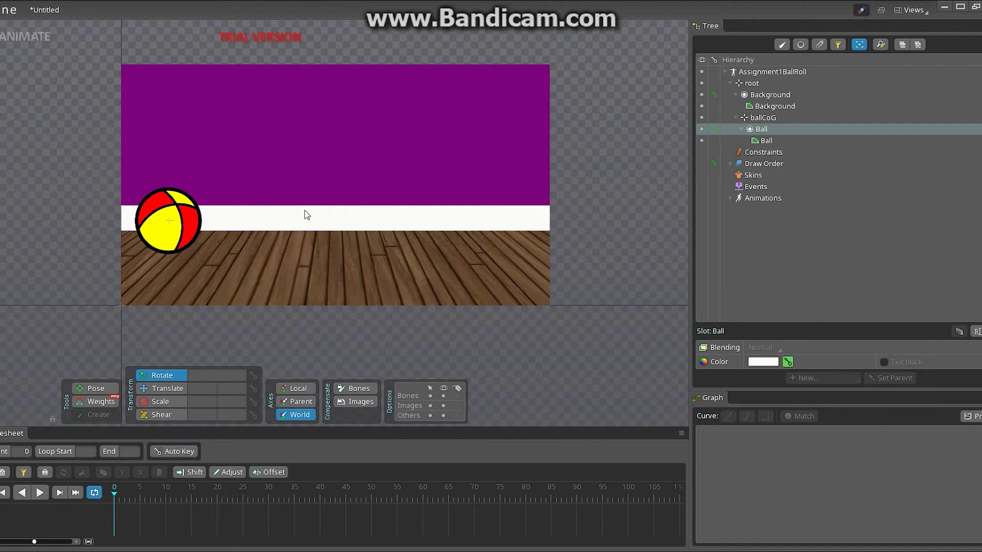
click(765, 117)
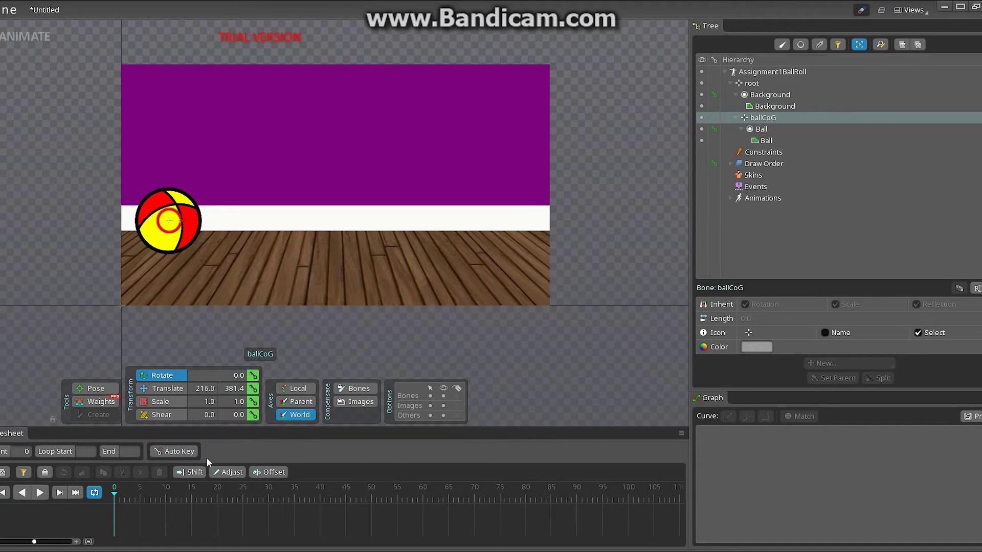
click(161, 389)
Move the ball left of the room to -176.4, 381.4 and key its translation at frame 0
drag(185, 223, 99, 218)
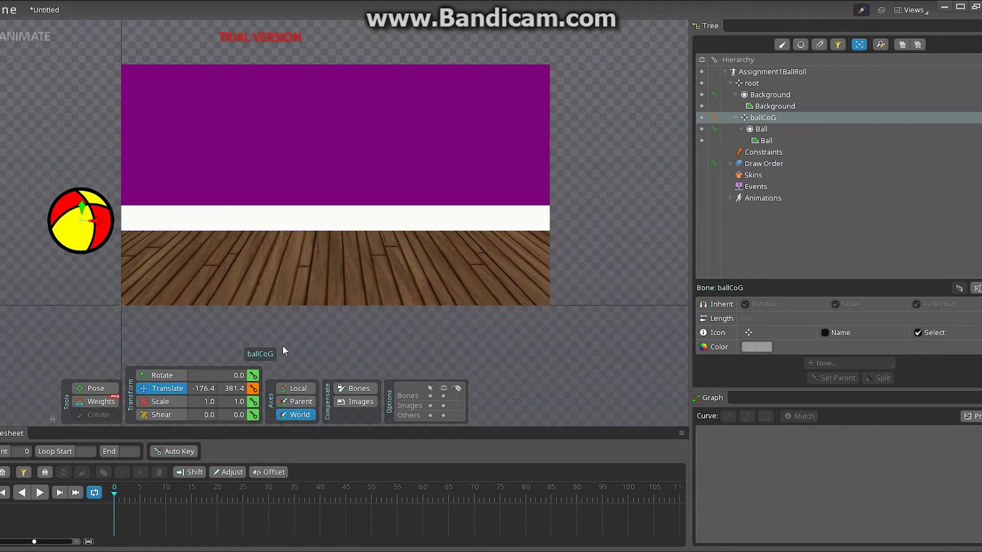
click(254, 389)
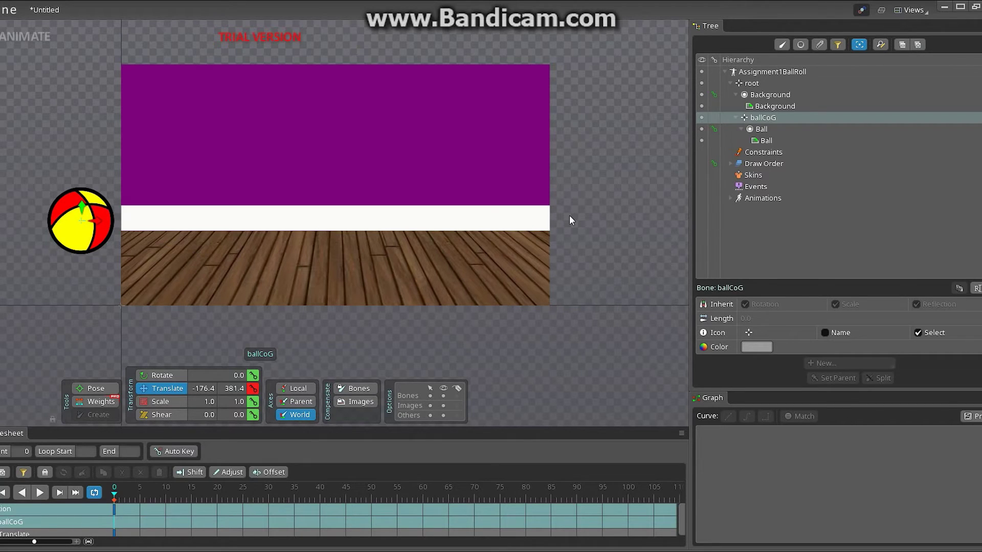
At frame 60, move the ball just past the room's right edge (2097, 381.4) and key its translation
drag(116, 495, 423, 514)
drag(97, 221, 606, 240)
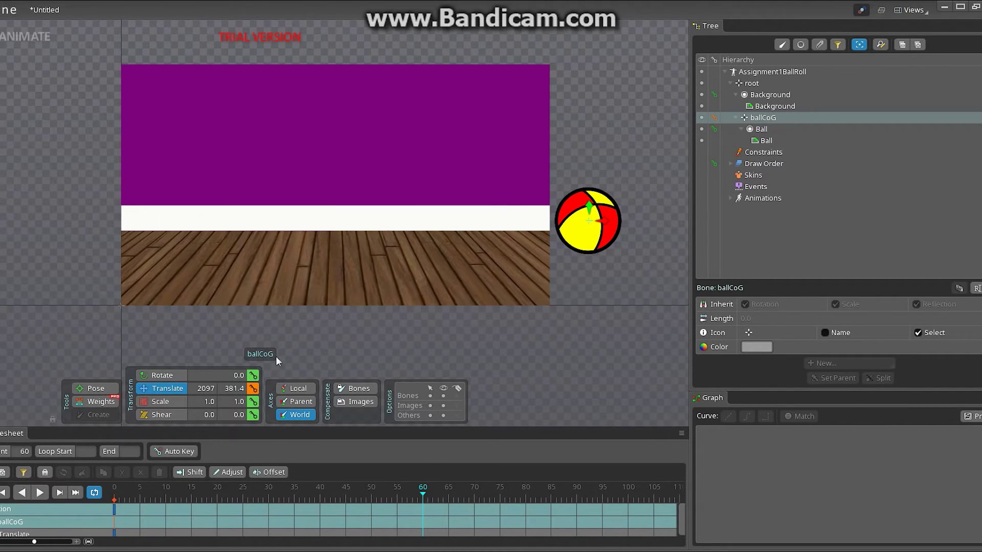
click(253, 391)
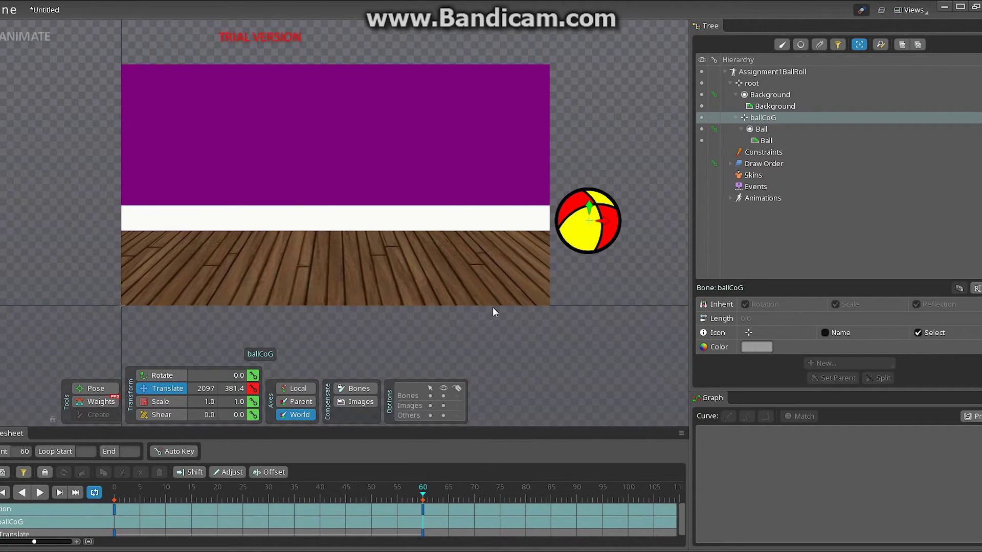
Select the frame 0 key, play the ball's roll, and stop at frame 39 with the ball mid-room
click(113, 534)
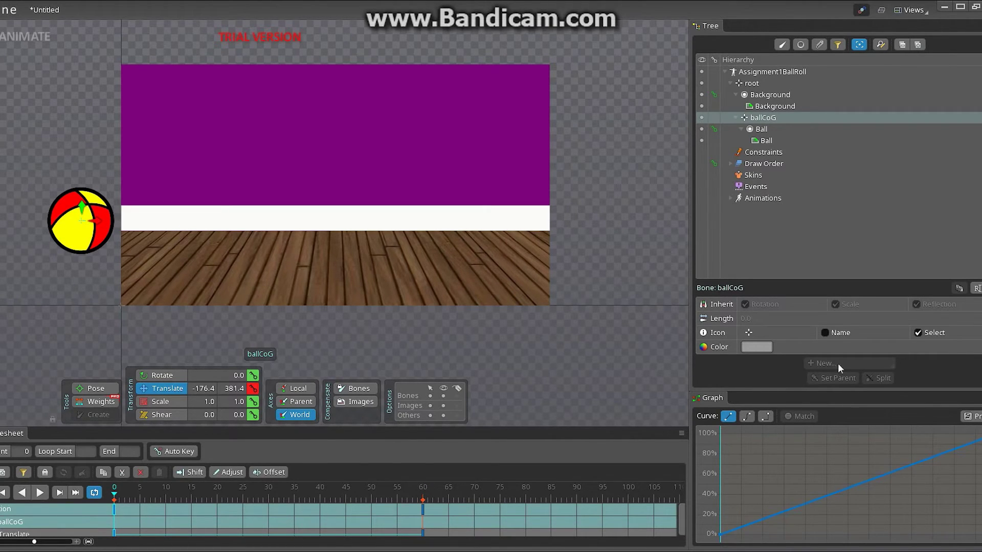
click(913, 11)
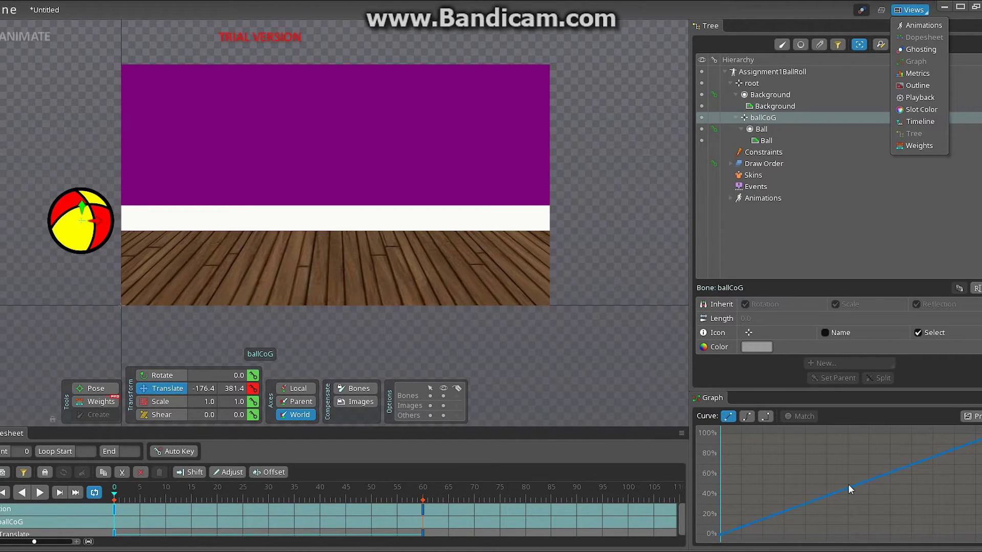
click(41, 492)
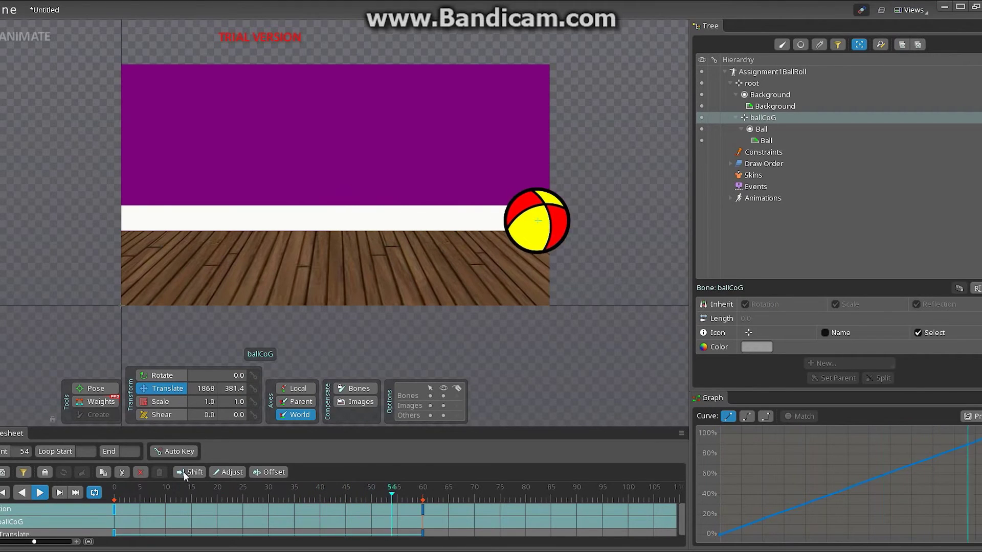
click(38, 493)
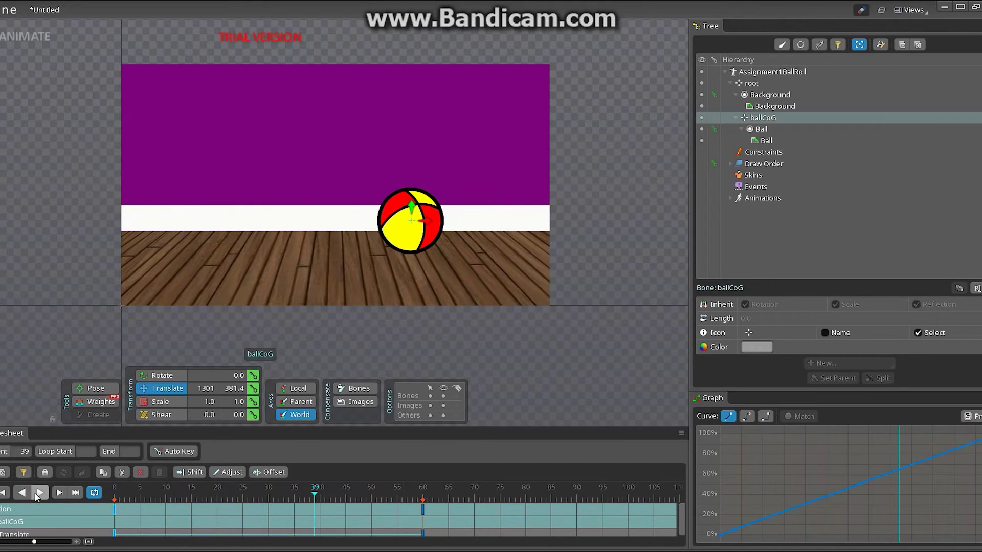